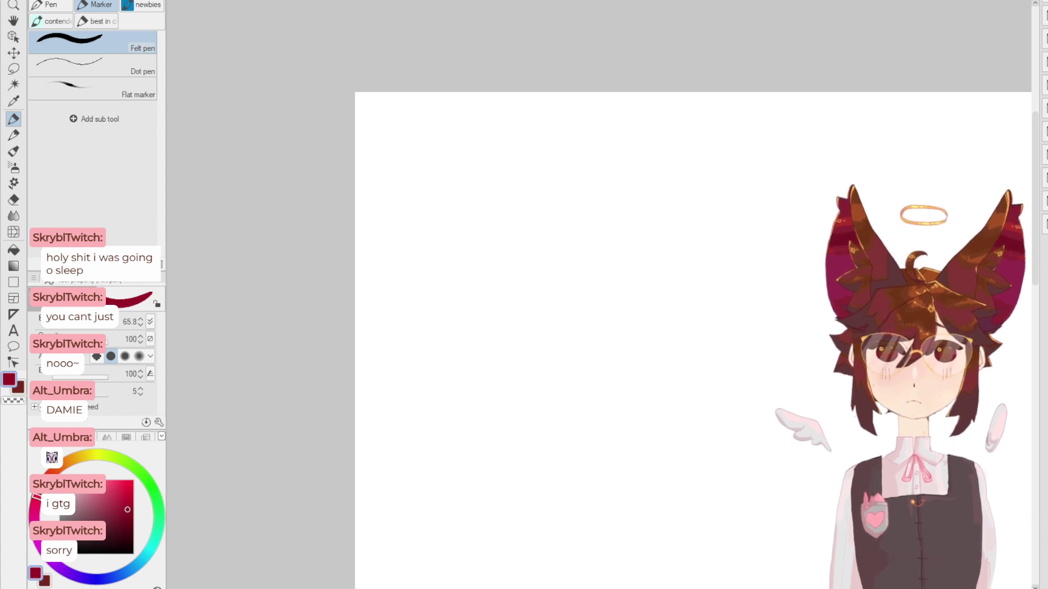
- Switch from the Felt pen marker to the Milli pen brush
scroll(706, 262, "up", 3)
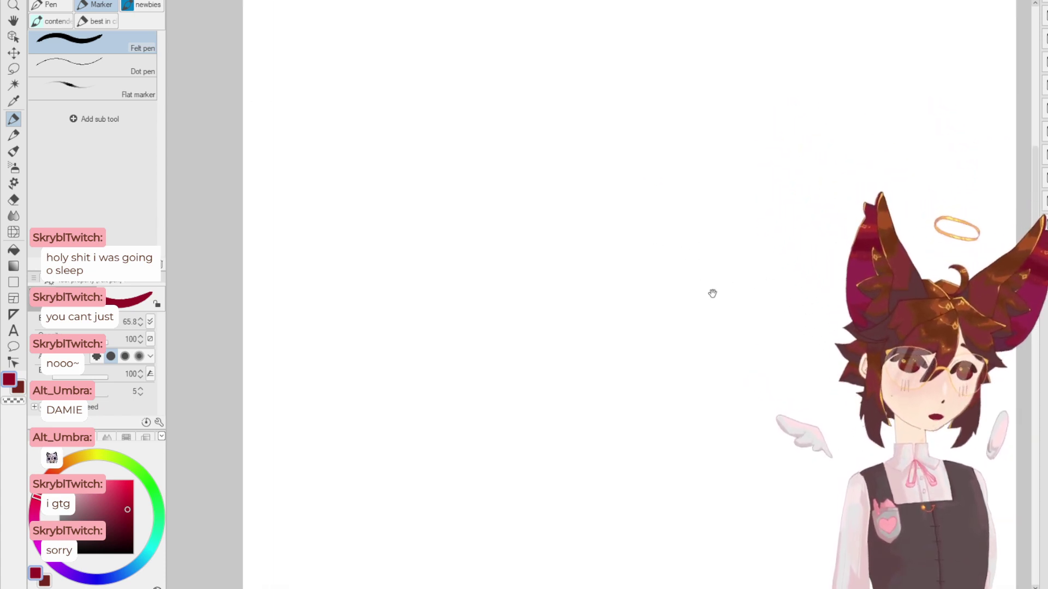
scroll(709, 290, "down", 2)
scroll(650, 244, "up", 2)
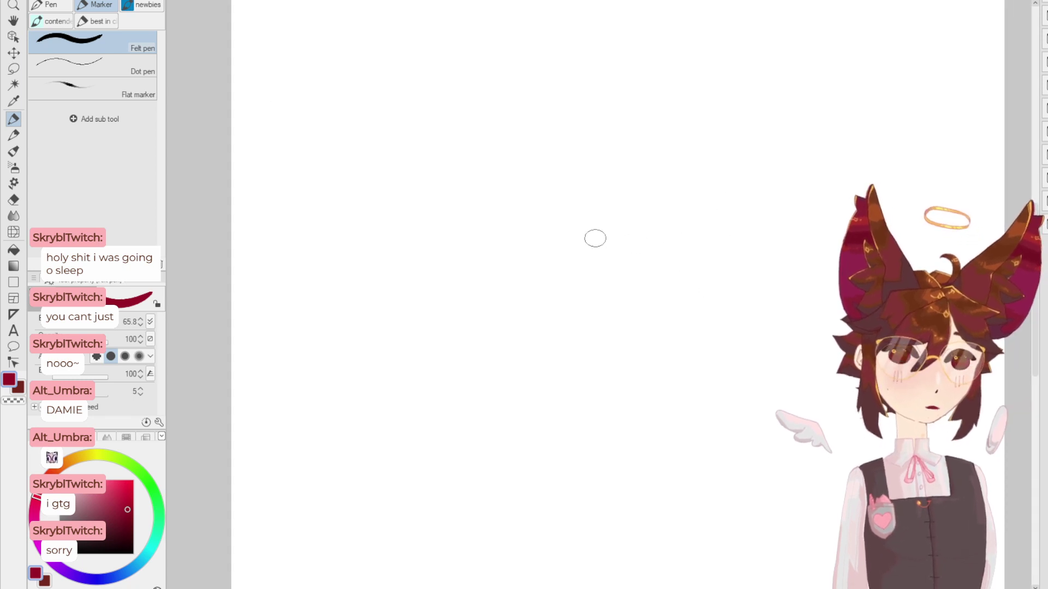
left_click(97, 22)
left_click(107, 44)
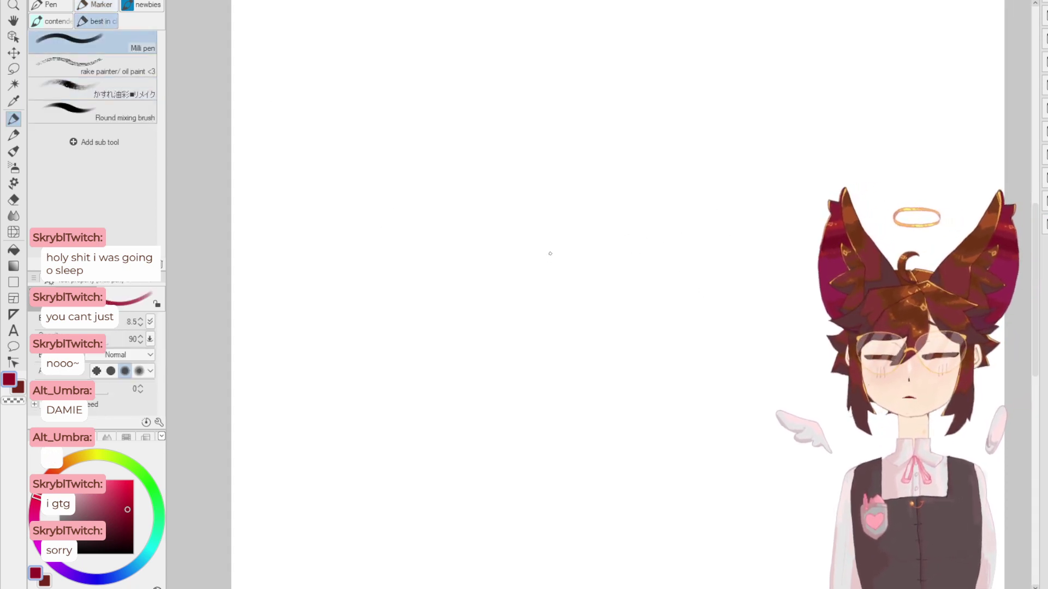
- Handwrite the person's name near the middle of the canvas, with 02 and MWF 9-10 on separate lines below it
left_click_drag(538, 217, 538, 238)
mouse_move(537, 218)
left_mouse_down()
mouse_move(539, 239)
mouse_move(569, 237)
left_mouse_up()
mouse_move(558, 231)
left_mouse_down()
mouse_move(579, 220)
mouse_move(605, 233)
mouse_move(628, 216)
mouse_move(629, 233)
left_mouse_up()
left_click_drag(619, 225, 627, 224)
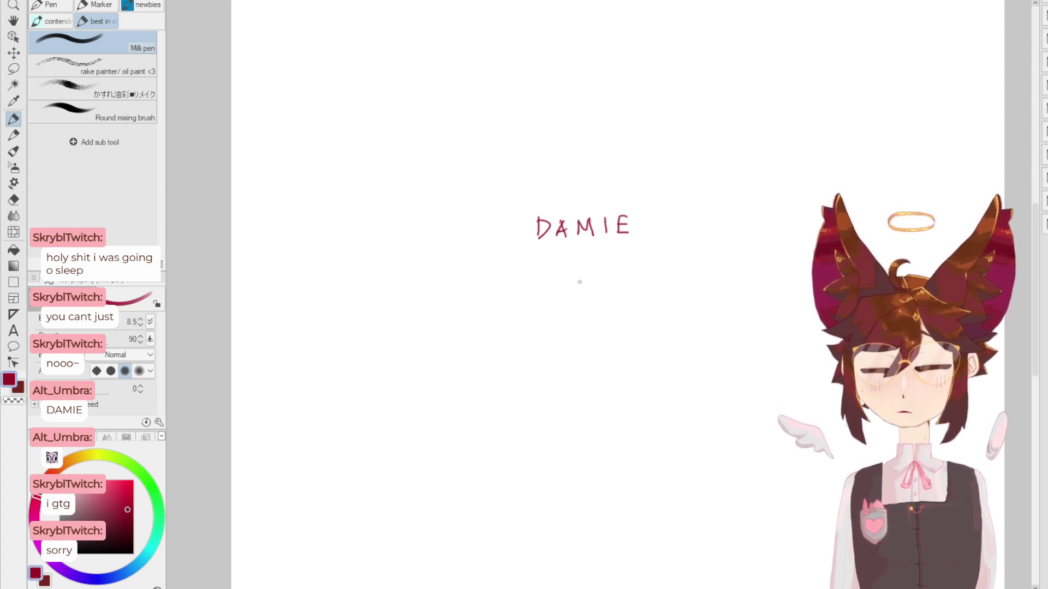
mouse_move(565, 282)
left_mouse_down()
mouse_move(559, 291)
mouse_move(565, 282)
mouse_move(593, 296)
left_mouse_up()
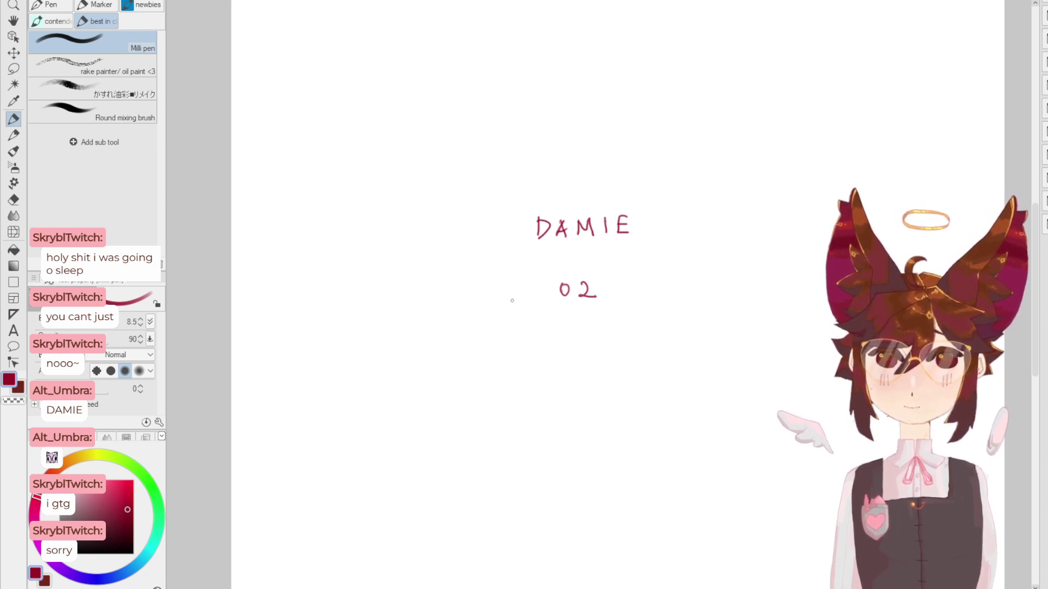
left_click_drag(534, 346, 548, 345)
mouse_move(551, 332)
left_mouse_down()
mouse_move(558, 344)
mouse_move(565, 330)
left_mouse_up()
mouse_move(570, 330)
left_mouse_down()
mouse_move(571, 346)
mouse_move(579, 329)
left_mouse_up()
left_click_drag(570, 338, 626, 338)
left_click_drag(628, 332, 632, 343)
left_click_drag(642, 330, 644, 330)
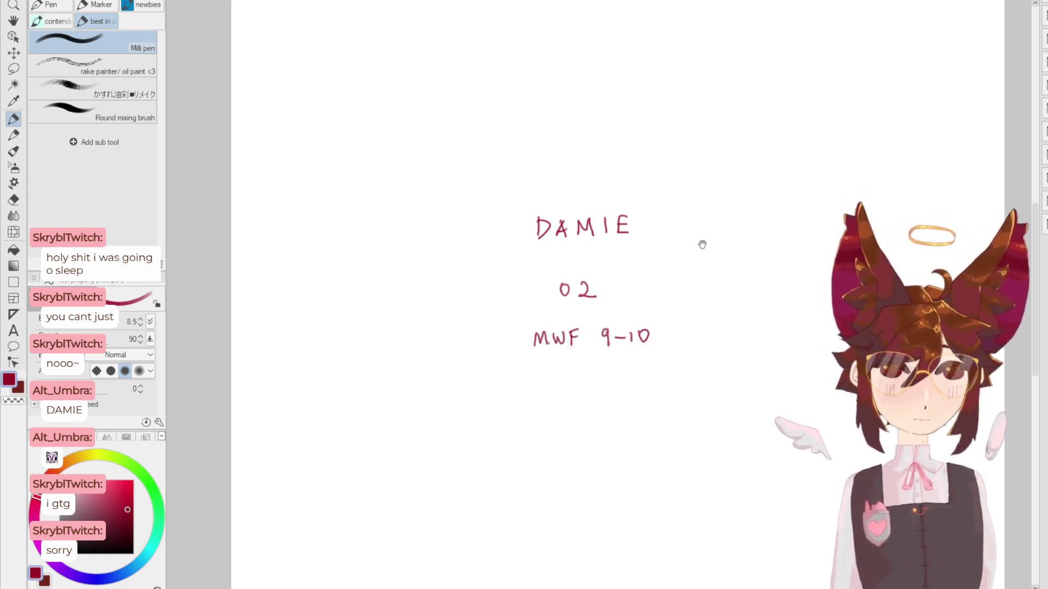
- Clear all handwriting from the canvas
left_click_drag(699, 240, 743, 286)
key("Delete")
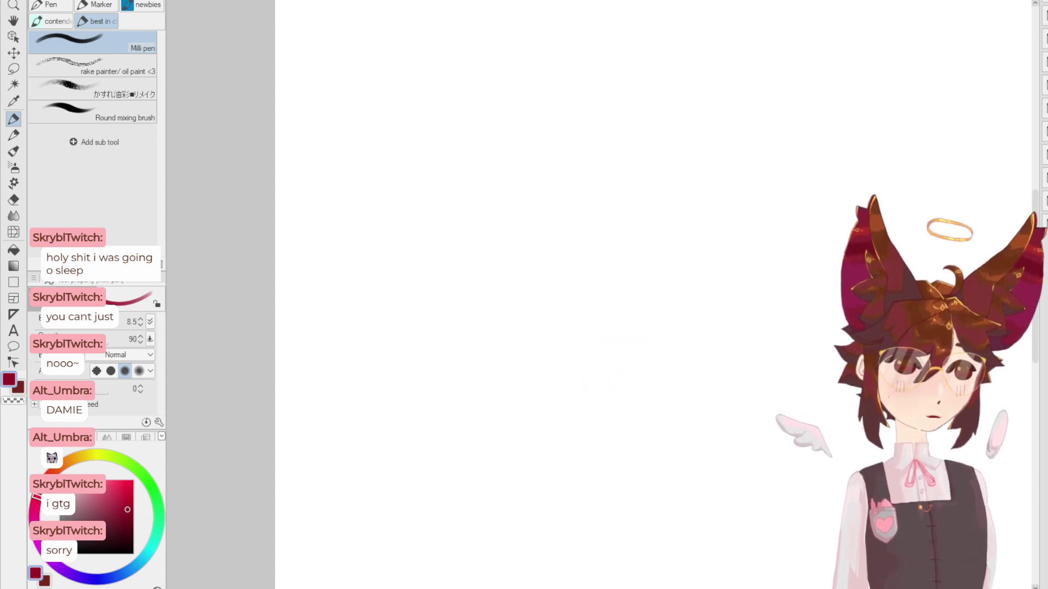
key("ctrl+z")
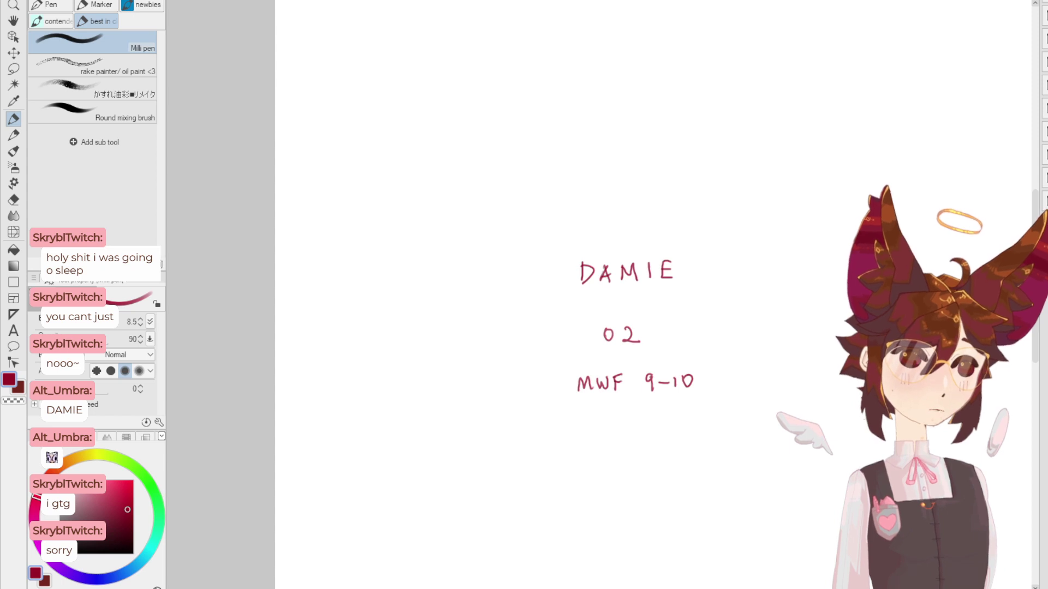
key("ctrl+y")
- Handwrite the problem number "1." in the upper-left corner of the blank page
scroll(737, 312, "down", 2)
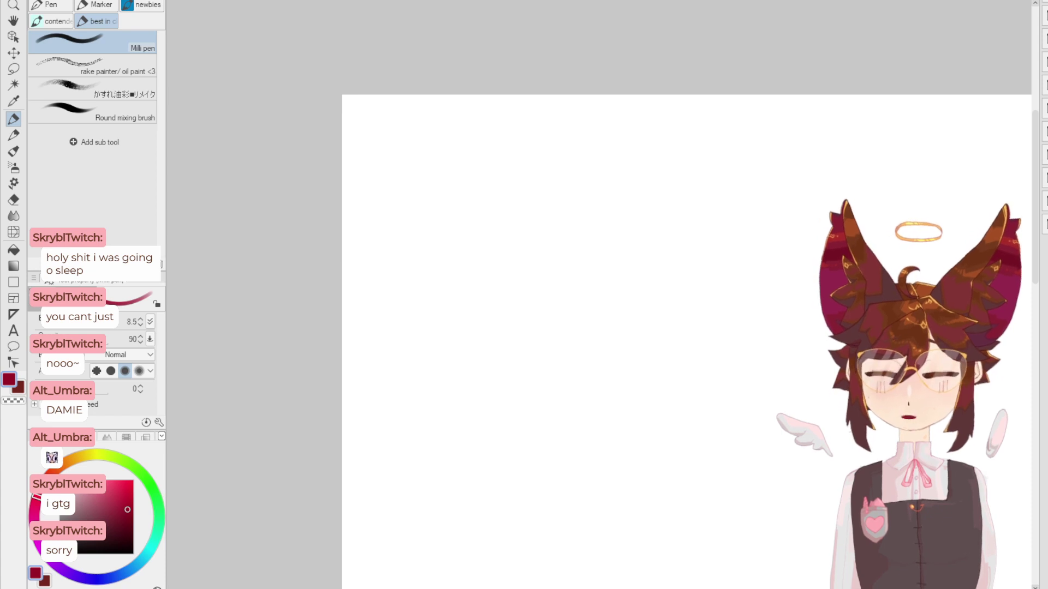
scroll(542, 259, "down", 2)
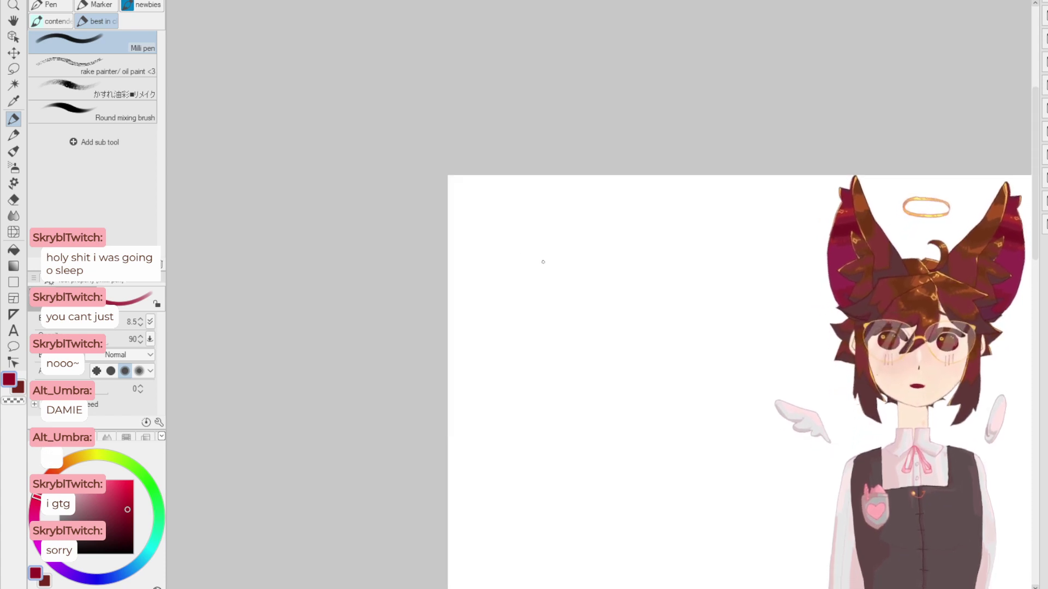
scroll(542, 267, "up", 1)
mouse_move(429, 167)
left_mouse_down()
mouse_move(428, 183)
mouse_move(441, 187)
mouse_move(428, 174)
left_mouse_up()
key("ctrl+z")
key("ctrl+z")
left_click(446, 185)
scroll(578, 306, "up", 1)
key("ctrl+z")
key("ctrl+z")
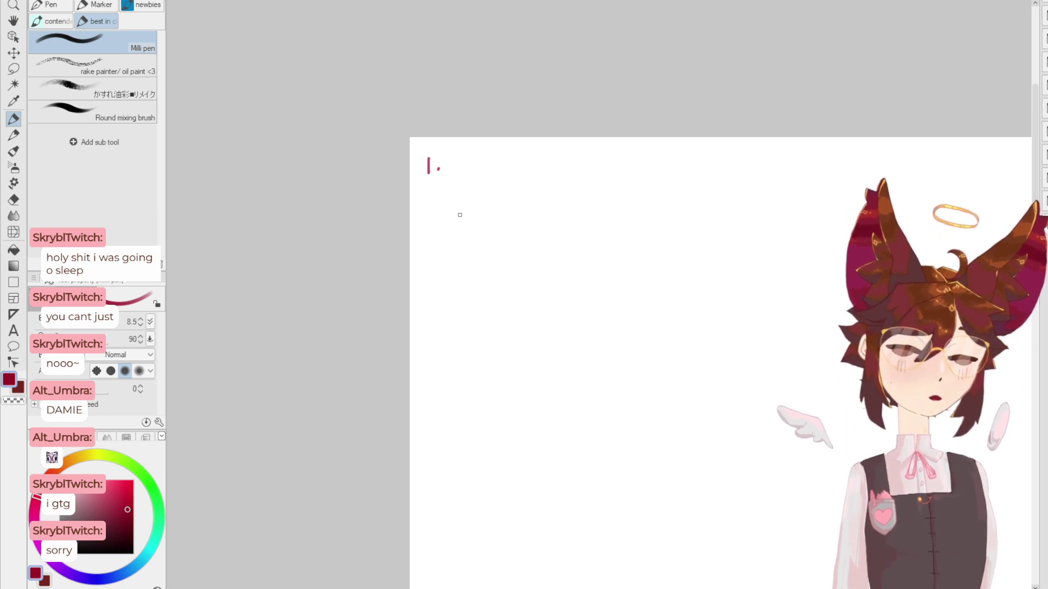
- Handwrite the given values "35 lb → g = 5.32 ft/s²" on a line under the problem number
mouse_move(434, 205)
left_mouse_down()
mouse_move(435, 217)
mouse_move(463, 217)
left_mouse_up()
mouse_move(472, 201)
left_mouse_down()
mouse_move(472, 216)
mouse_move(517, 210)
left_mouse_up()
left_click_drag(508, 206, 538, 224)
left_click_drag(557, 207, 570, 211)
left_click_drag(578, 201, 582, 216)
mouse_move(579, 201)
left_mouse_down()
mouse_move(606, 216)
mouse_move(652, 206)
mouse_move(650, 216)
left_mouse_up()
left_click(596, 209)
key("ctrl+z")
left_click_drag(647, 208, 660, 216)
left_click_drag(657, 208, 669, 206)
mouse_move(675, 200)
left_mouse_down()
mouse_move(667, 217)
mouse_move(700, 205)
left_mouse_up()
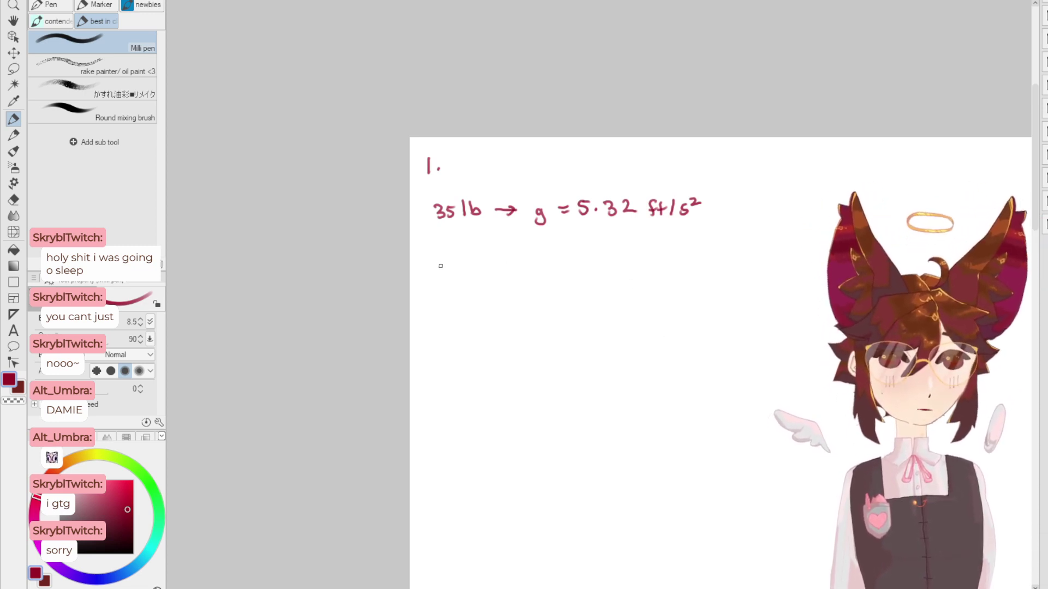
- Handwrite "m → slugs, slinches, kg?" below the line of given values
mouse_move(437, 271)
left_mouse_down()
mouse_move(447, 263)
mouse_move(451, 272)
left_mouse_up()
left_click_drag(456, 267, 491, 271)
left_click_drag(505, 257, 516, 277)
mouse_move(528, 259)
left_mouse_down()
mouse_move(521, 270)
mouse_move(579, 270)
left_mouse_up()
mouse_move(589, 262)
left_mouse_down()
mouse_move(585, 270)
mouse_move(603, 270)
left_mouse_up()
left_click_drag(605, 265, 630, 274)
left_click_drag(650, 251, 648, 270)
mouse_move(658, 258)
left_mouse_down()
mouse_move(661, 274)
mouse_move(681, 263)
left_mouse_up()
left_click(681, 268)
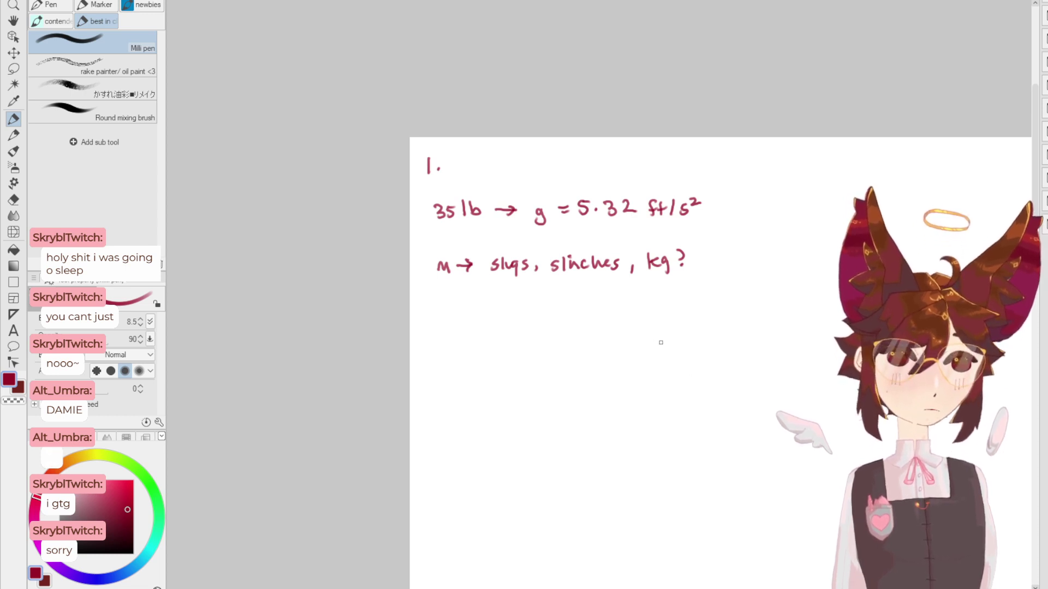
- Handwrite "mg earth → N, lb" below the mass units line
mouse_move(433, 321)
left_mouse_down()
mouse_move(469, 307)
mouse_move(473, 317)
left_mouse_up()
left_click_drag(482, 307, 501, 315)
mouse_move(507, 298)
left_mouse_down()
mouse_move(516, 314)
mouse_move(542, 307)
left_mouse_up()
mouse_move(535, 303)
left_mouse_down()
mouse_move(536, 313)
mouse_move(574, 295)
mouse_move(583, 316)
mouse_move(600, 313)
left_mouse_up()
left_click(563, 310)
left_click_drag(607, 297, 601, 312)
key("ctrl+z")
key("ctrl+z")
left_click_drag(607, 296, 617, 309)
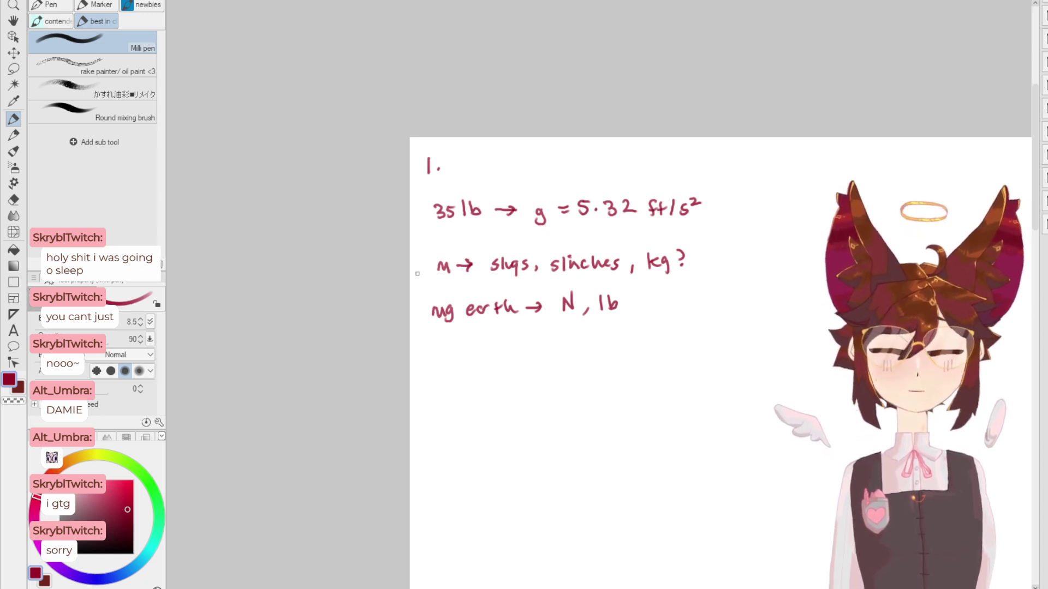
- Handwrite the equation "mg = 35 lb" with a gap below the list of unknowns
left_click_drag(574, 328, 529, 304)
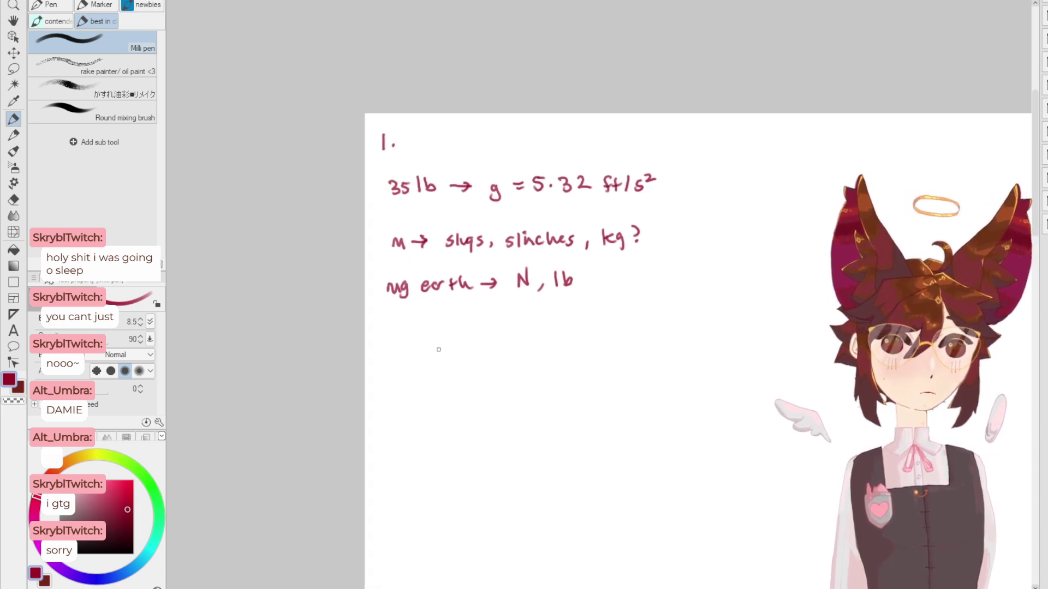
mouse_move(400, 364)
left_mouse_down()
mouse_move(408, 355)
mouse_move(414, 365)
left_mouse_up()
left_click_drag(423, 355, 420, 374)
mouse_move(441, 358)
left_mouse_down()
mouse_move(471, 355)
mouse_move(464, 361)
left_mouse_up()
left_click_drag(479, 345, 478, 362)
left_click_drag(483, 346, 497, 344)
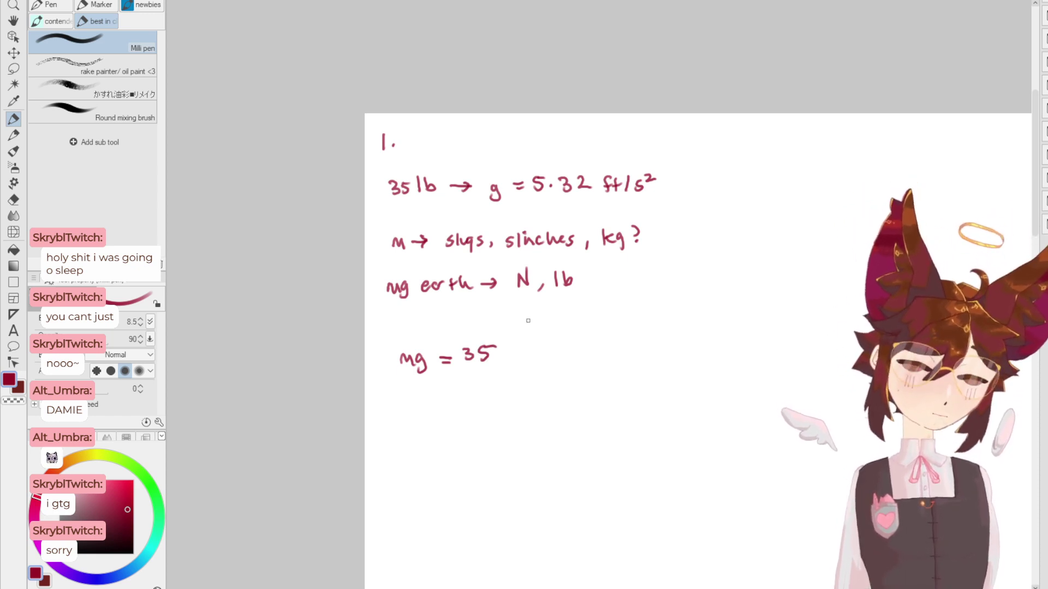
left_click_drag(508, 347, 507, 362)
left_click_drag(515, 346, 518, 362)
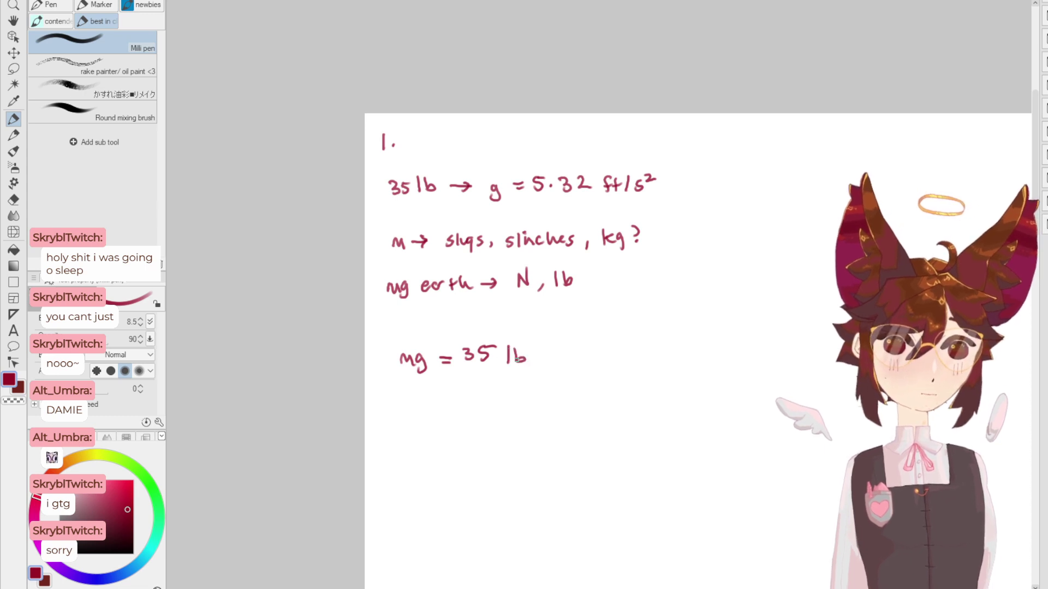
left_click_drag(583, 344, 594, 359)
left_click_drag(597, 345, 613, 359)
left_click_drag(621, 345, 630, 366)
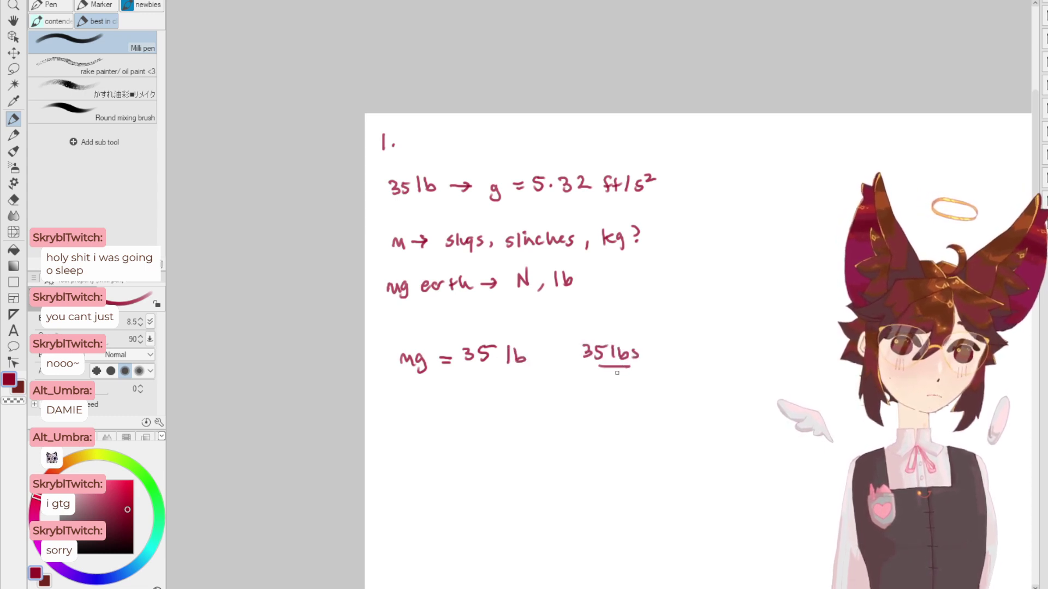
key("ctrl+z")
key("ctrl+z")
key("ctrl+z")
key("ctrl+z")
key("ctrl+z")
key("ctrl+z")
key("ctrl+z")
key("ctrl+z")
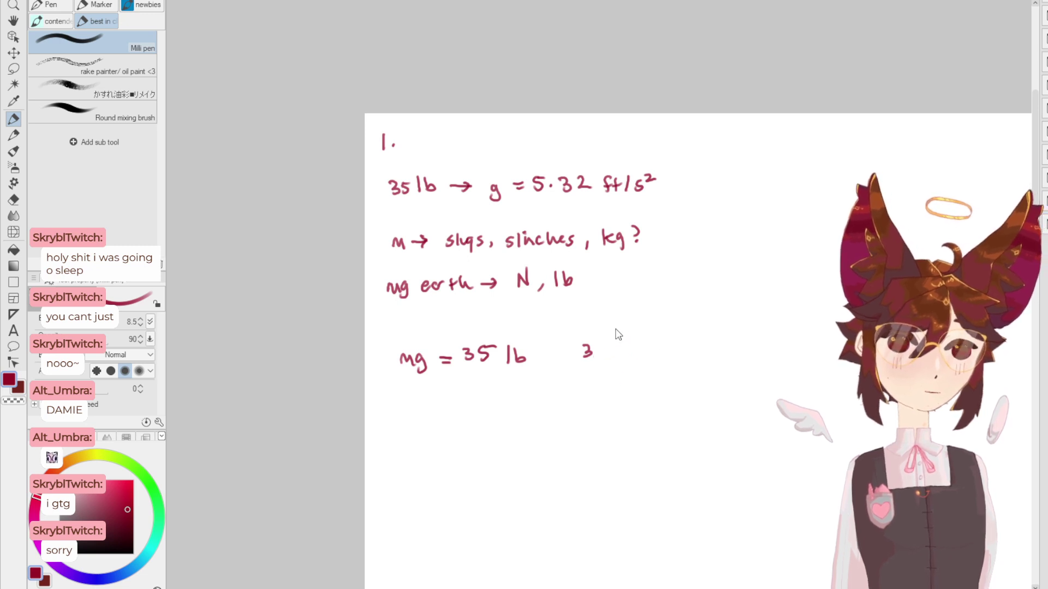
- Start a mass expression with m_p beside the weight equation, and rewrite that equation's left side as m_p g_m
mouse_move(577, 362)
left_mouse_down()
mouse_move(595, 369)
mouse_move(620, 353)
left_mouse_up()
left_click_drag(610, 359, 621, 359)
key("ctrl+z")
key("ctrl+z")
key("ctrl+z")
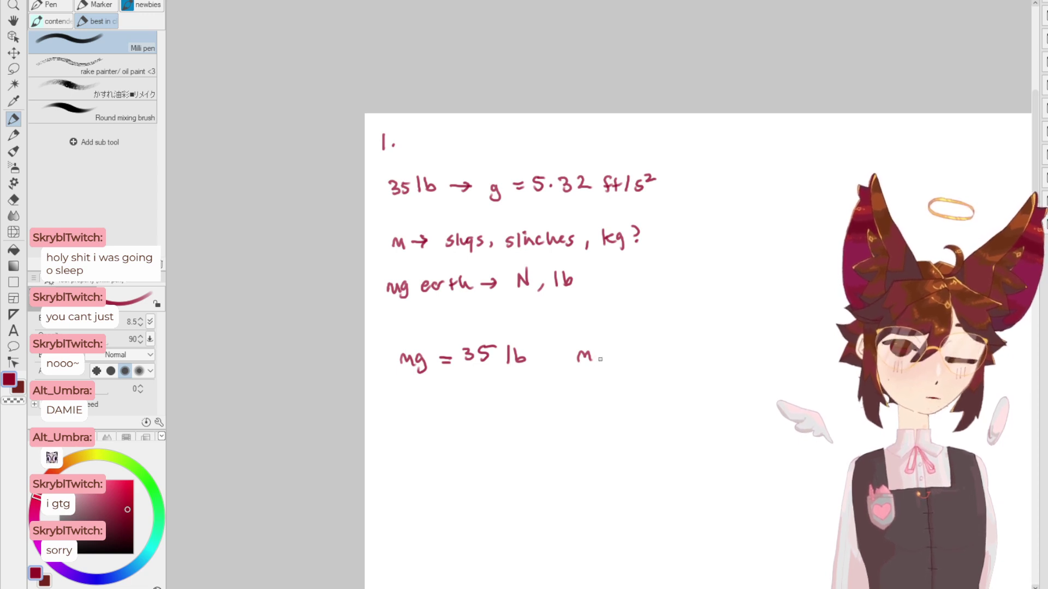
left_click_drag(599, 358, 603, 361)
mouse_move(410, 364)
left_mouse_down()
mouse_move(400, 360)
mouse_move(404, 374)
mouse_move(410, 365)
mouse_move(442, 374)
left_mouse_up()
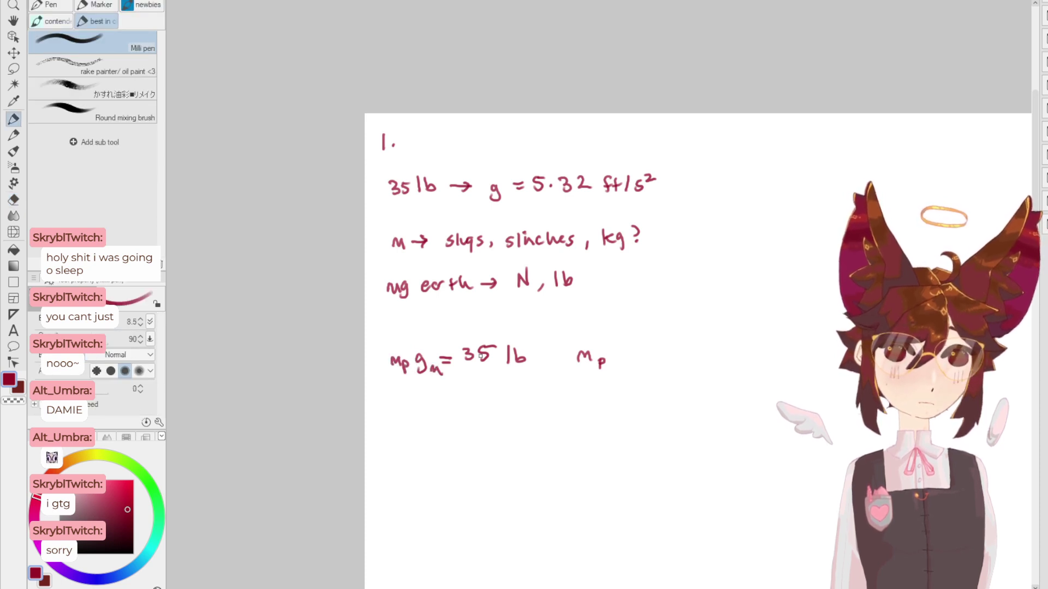
- Add subscript m to the given g and subscript p to the mass symbols in the two lines of unknowns
scroll(422, 249, "up", 2)
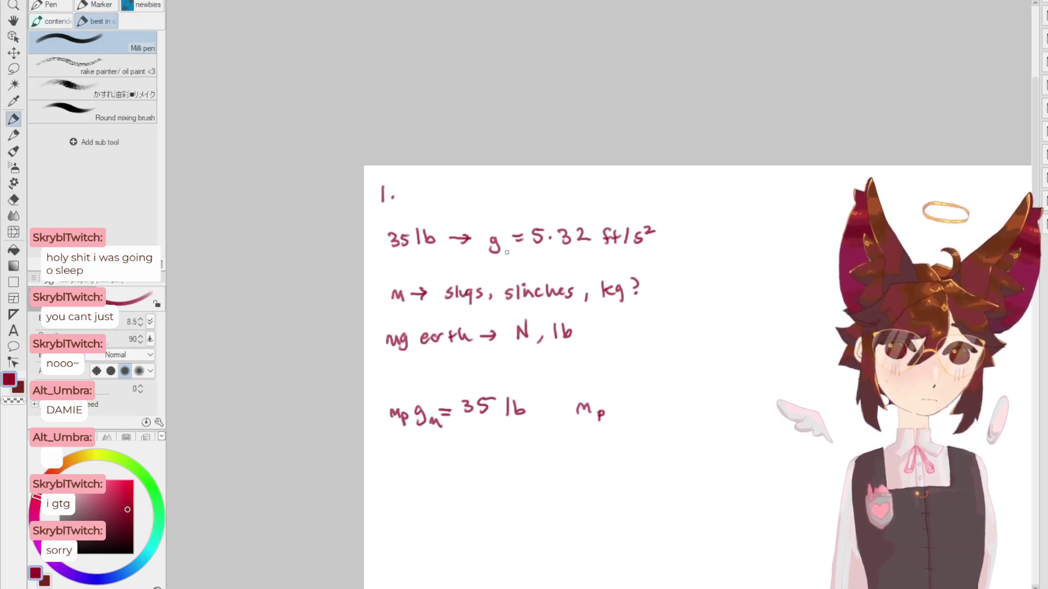
left_click_drag(506, 251, 516, 251)
left_click_drag(399, 309, 413, 307)
key("e")
mouse_move(387, 347)
left_mouse_down()
mouse_move(396, 334)
mouse_move(393, 354)
mouse_move(406, 339)
left_mouse_up()
key("p")
- Continue the m_p expression with "= 35 lb / 5.32 ft/s² =", written as a stacked fraction
mouse_move(591, 397)
left_mouse_down()
mouse_move(564, 377)
mouse_move(604, 384)
left_mouse_up()
mouse_move(595, 390)
left_mouse_down()
mouse_move(630, 377)
mouse_move(622, 386)
left_mouse_up()
mouse_move(636, 373)
left_mouse_down()
mouse_move(639, 384)
mouse_move(647, 371)
left_mouse_up()
mouse_move(655, 370)
left_mouse_down()
mouse_move(672, 387)
mouse_move(623, 409)
mouse_move(635, 398)
mouse_move(667, 408)
mouse_move(699, 385)
left_mouse_up()
left_click(640, 407)
mouse_move(692, 390)
left_mouse_down()
mouse_move(700, 390)
mouse_move(675, 415)
mouse_move(683, 406)
left_mouse_up()
mouse_move(686, 400)
left_mouse_down()
mouse_move(684, 410)
mouse_move(692, 406)
left_mouse_up()
mouse_move(697, 400)
left_mouse_down()
mouse_move(691, 415)
mouse_move(717, 408)
left_mouse_up()
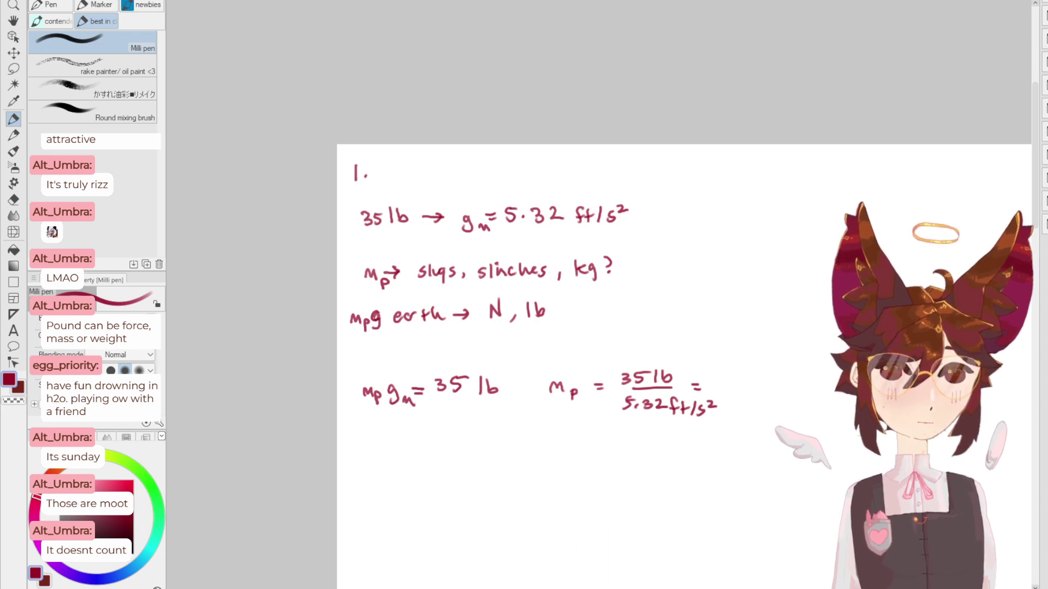
- Handwrite "100 lbs / 9.8g = m →" with a stacked fraction in the empty area below the weight equation
left_click_drag(373, 414, 399, 259)
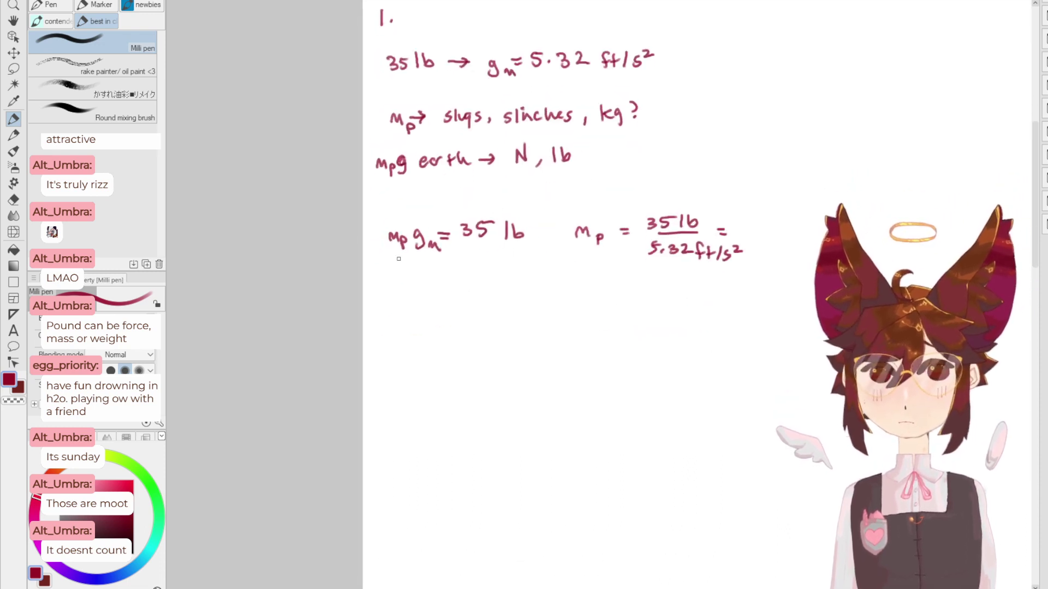
left_click_drag(393, 323, 406, 318)
key("ctrl+z")
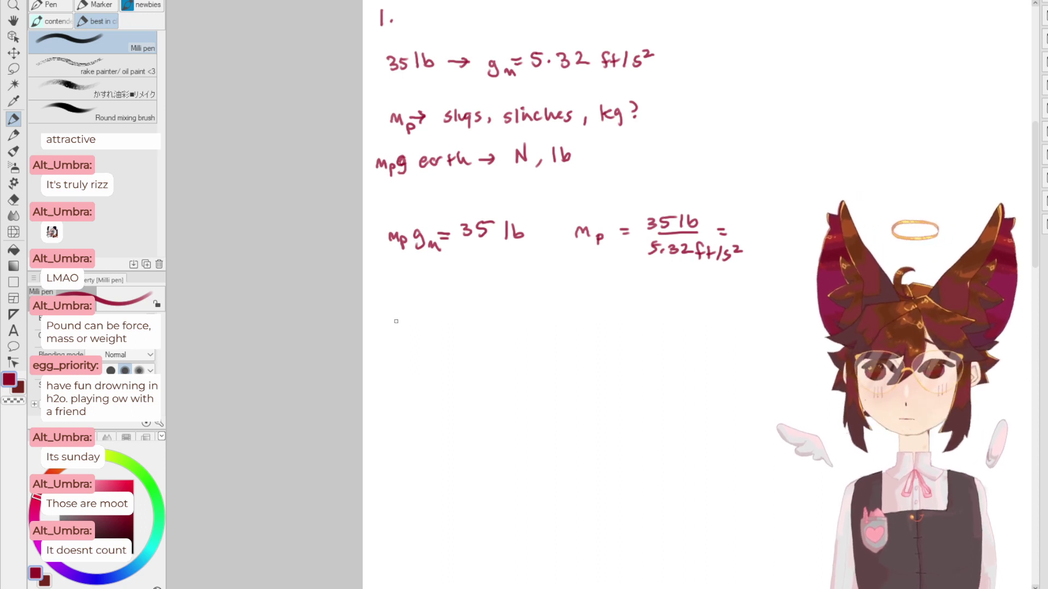
mouse_move(397, 314)
left_mouse_down()
mouse_move(397, 331)
mouse_move(414, 319)
left_mouse_up()
mouse_move(421, 315)
left_mouse_down()
mouse_move(421, 329)
mouse_move(437, 329)
left_mouse_up()
mouse_move(405, 335)
left_mouse_down()
mouse_move(431, 333)
mouse_move(402, 354)
mouse_move(410, 361)
left_mouse_up()
mouse_move(417, 358)
left_mouse_down()
mouse_move(435, 356)
mouse_move(436, 366)
left_mouse_up()
left_click_drag(462, 328, 471, 327)
left_click_drag(462, 333, 530, 346)
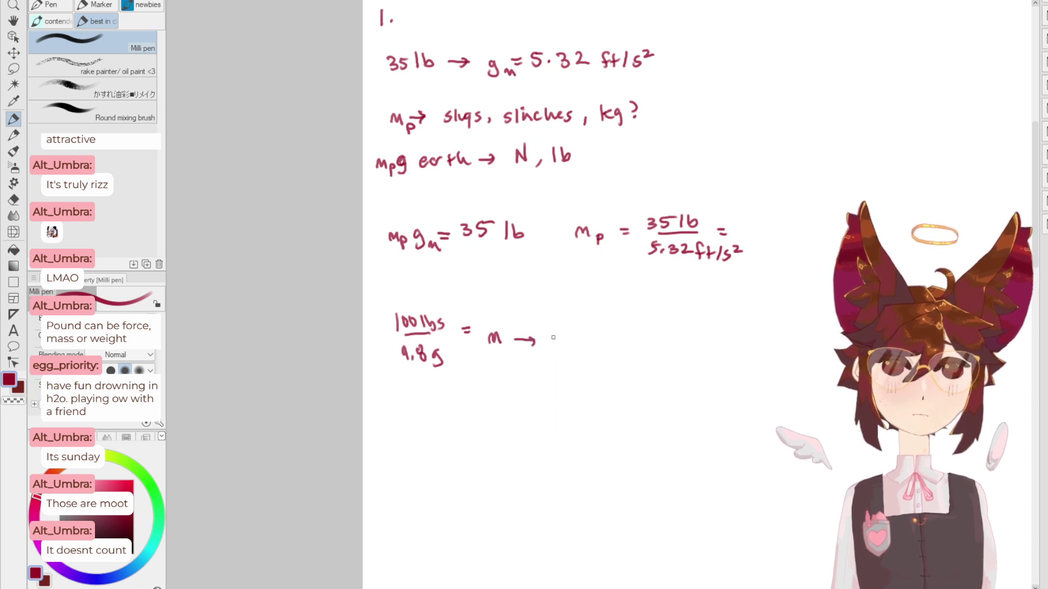
- Add a multiplication dot and "gm" after the arrow in the 100 lbs expression
left_click(553, 339)
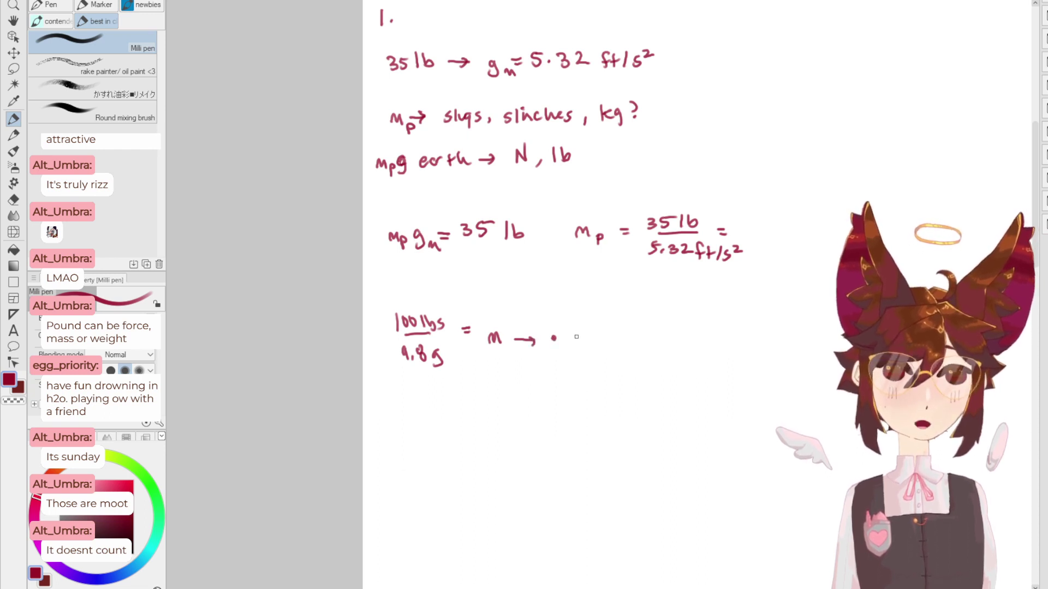
left_click_drag(579, 335, 574, 353)
left_click_drag(585, 345, 604, 339)
mouse_move(606, 332)
left_mouse_down()
mouse_move(628, 340)
mouse_move(578, 353)
mouse_move(605, 347)
left_mouse_up()
key("ctrl+z")
key("ctrl+z")
key("ctrl+z")
key("ctrl+z")
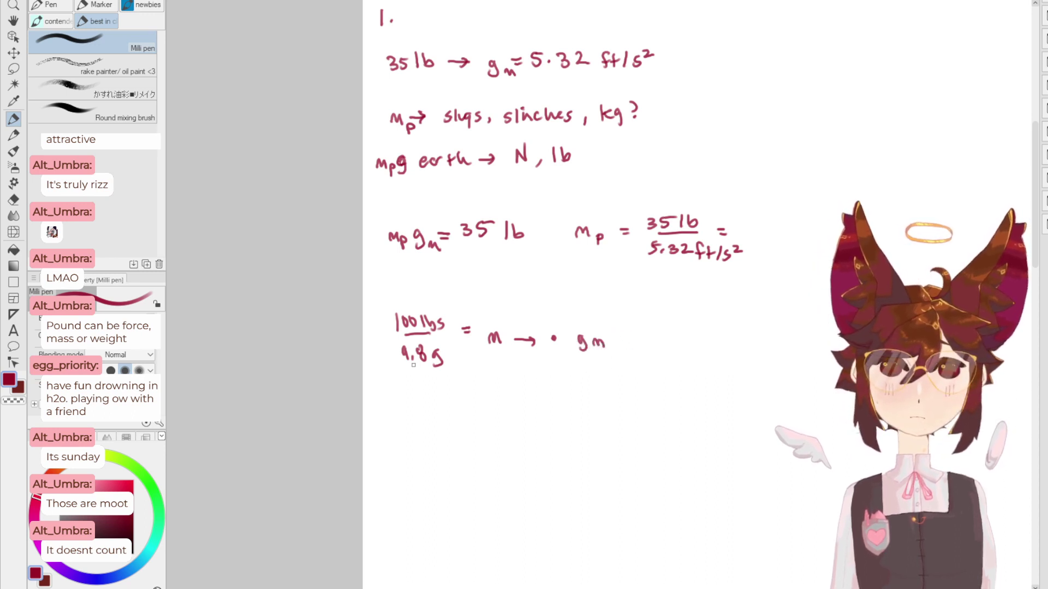
- Erase 9.8g from the denominator under 100 lbs and write "ge" in its place
key("e")
mouse_move(431, 358)
left_mouse_down()
mouse_move(435, 367)
mouse_move(402, 346)
mouse_move(409, 364)
mouse_move(433, 361)
left_mouse_up()
key("p")
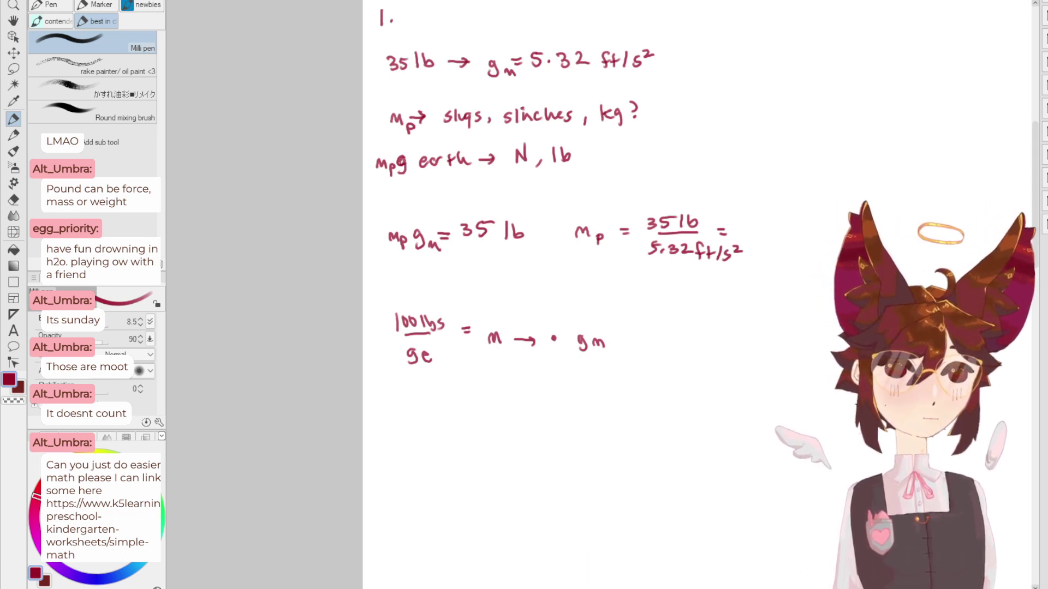
- Paste the K5 Learning "Adding using pictures" worksheet image and enlarge it to cover the handwritten notes
key("ctrl+v")
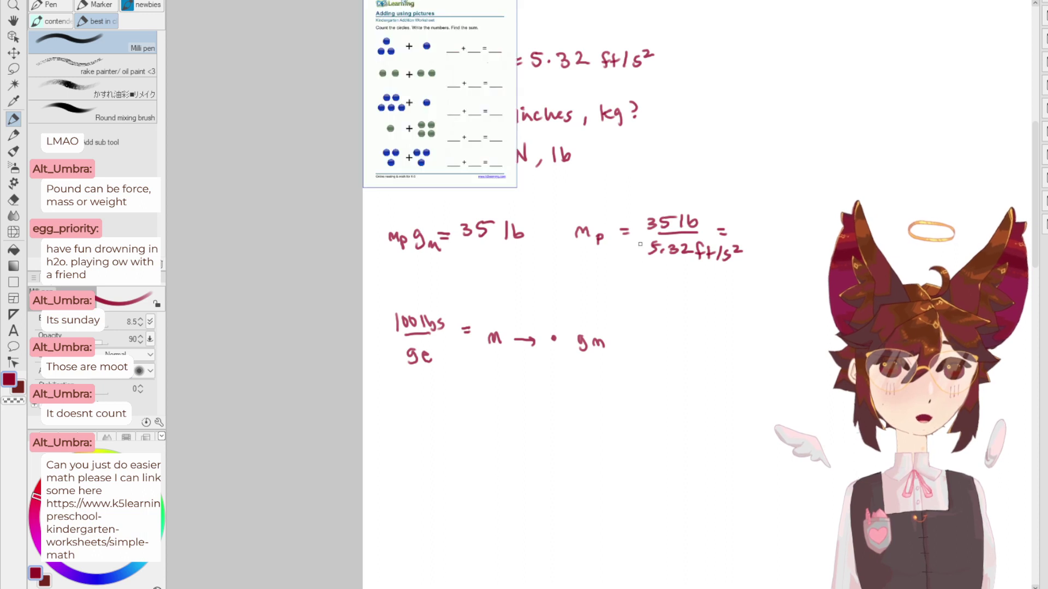
left_click_drag(613, 187, 603, 171)
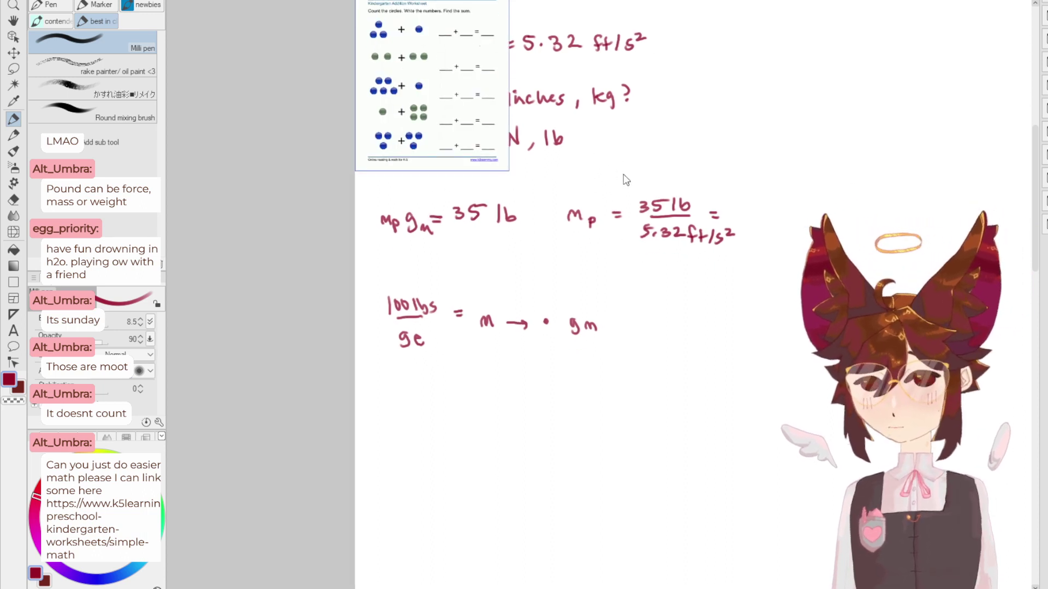
key("ctrl+t")
left_click_drag(509, 171, 764, 501)
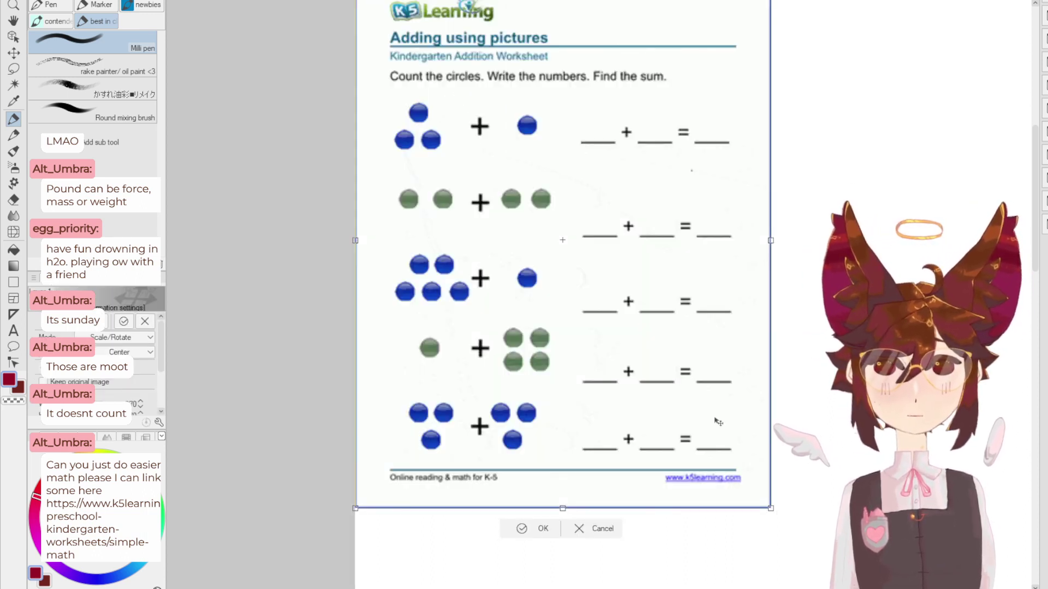
key("Return")
left_click_drag(605, 175, 608, 277)
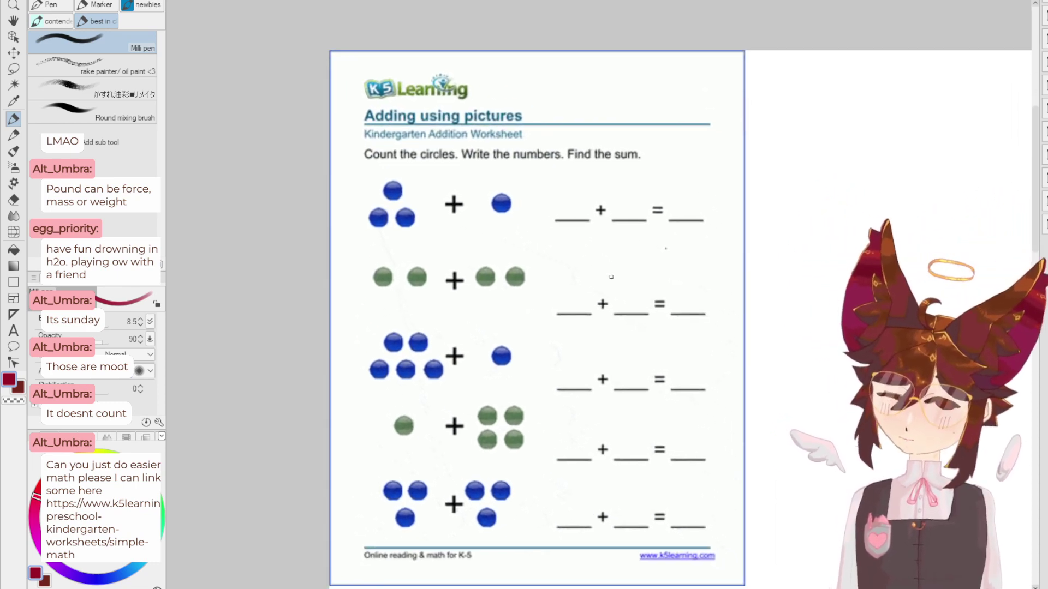